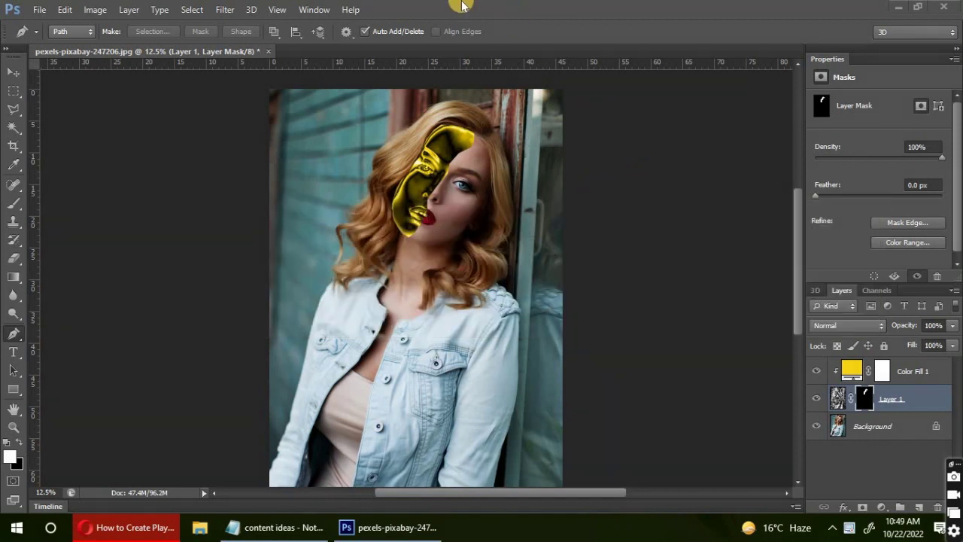
Close the finished portrait pexels-pixabay-247206.jpg so the save-changes prompt appears.
left_click(268, 52)
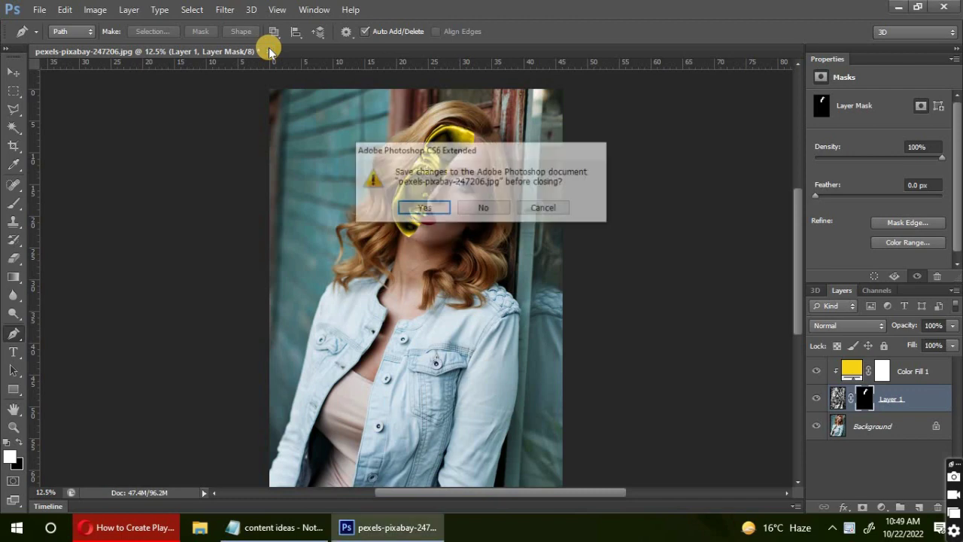
Discard the edits and reopen the original pexels-pixabay-247206 from the Desktop.
left_click(485, 209)
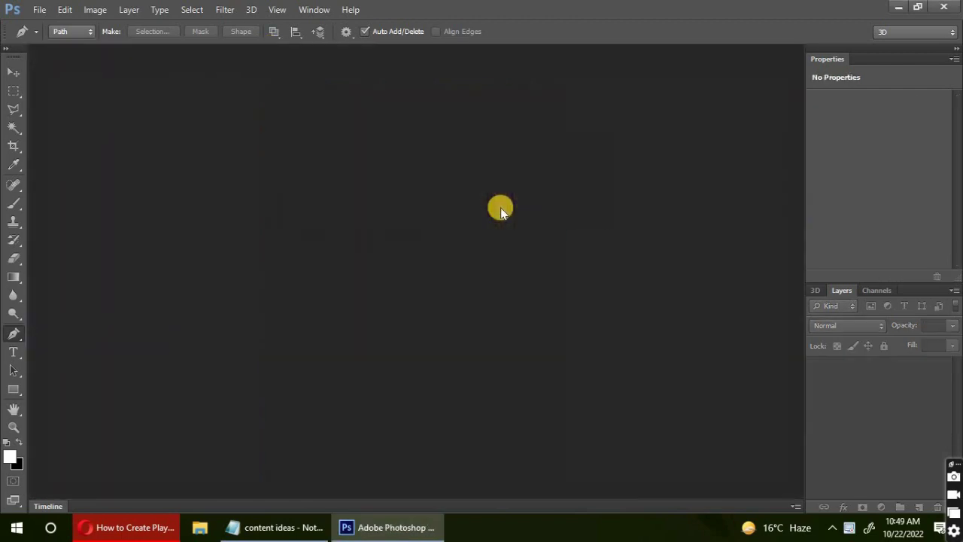
left_click(38, 10)
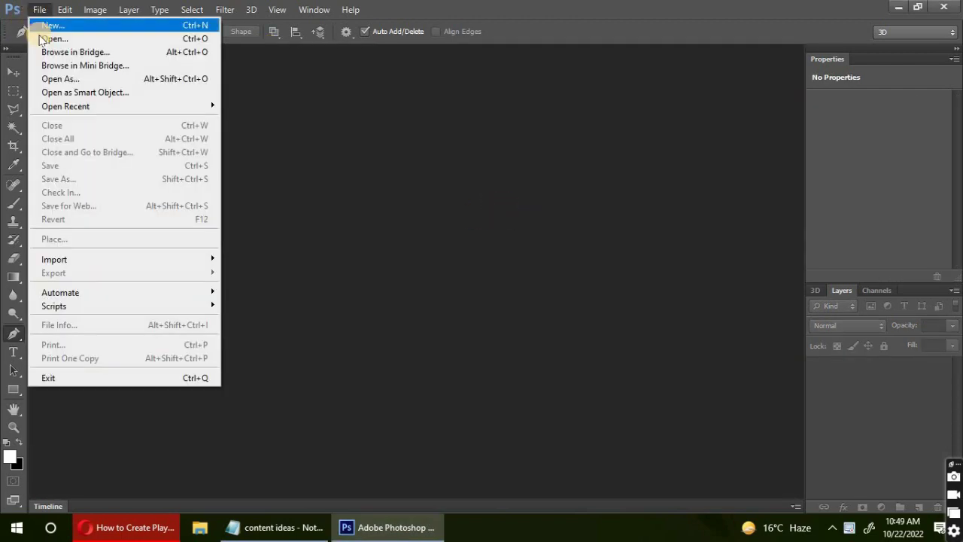
left_click(39, 36)
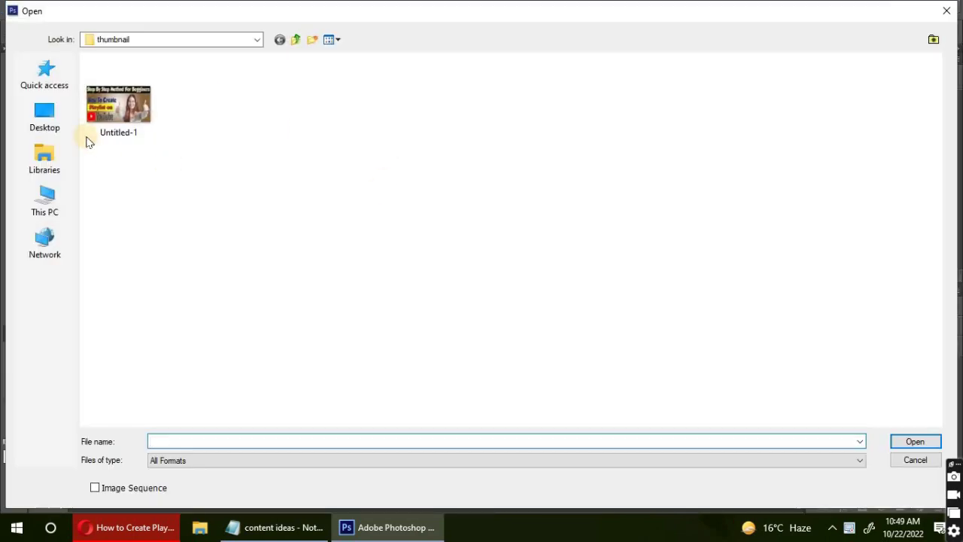
left_click(39, 113)
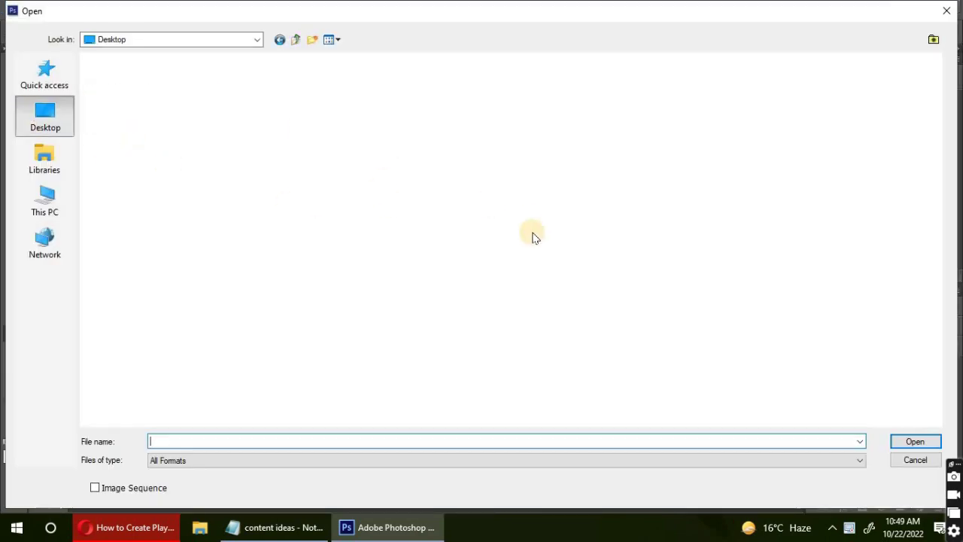
double_click(441, 226)
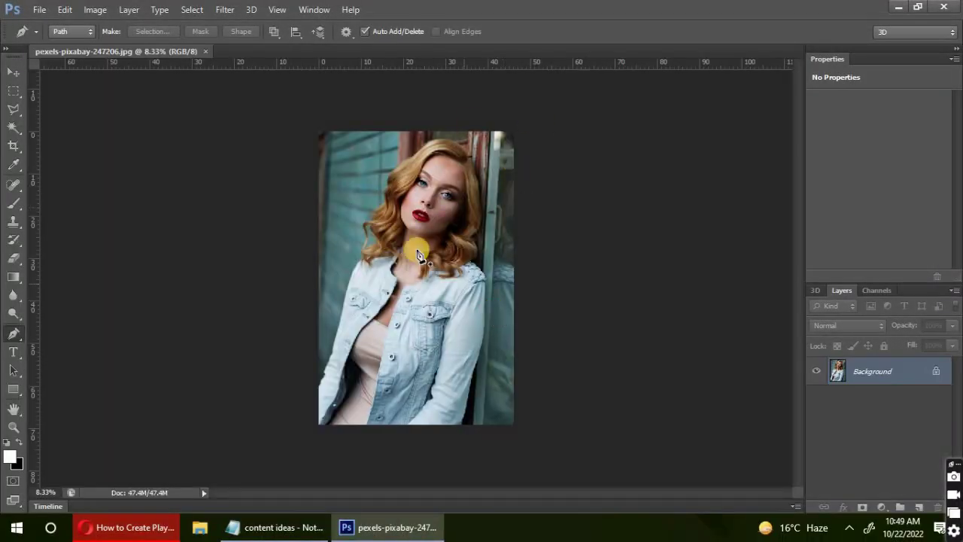
key("ctrl+plus")
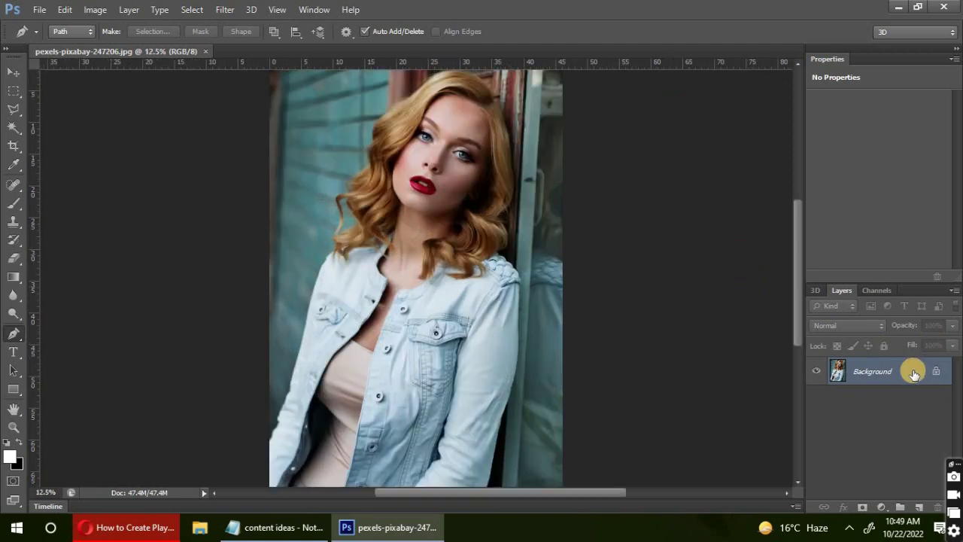
Duplicate the photo to Layer 1 and desaturate it with Hue/Saturation at -100.
key("ctrl+j")
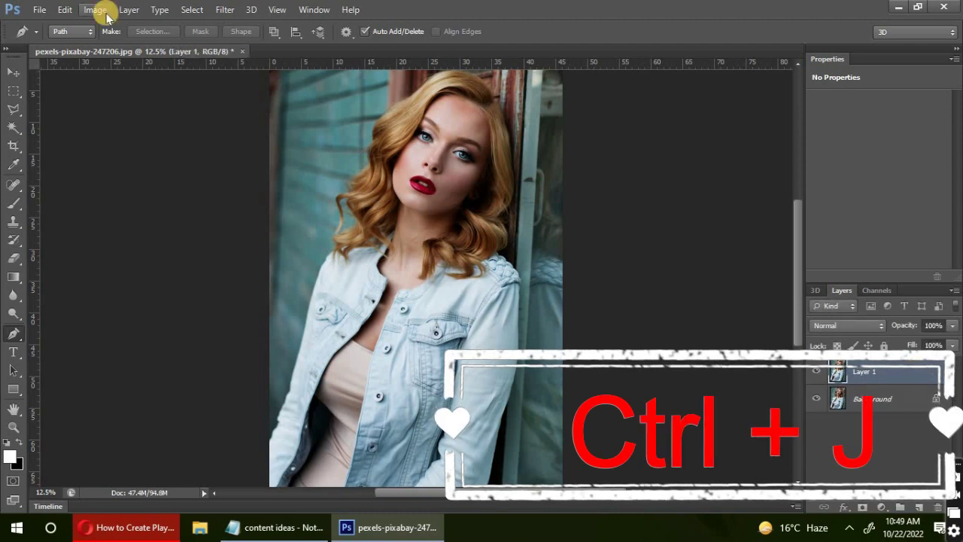
left_click(13, 72)
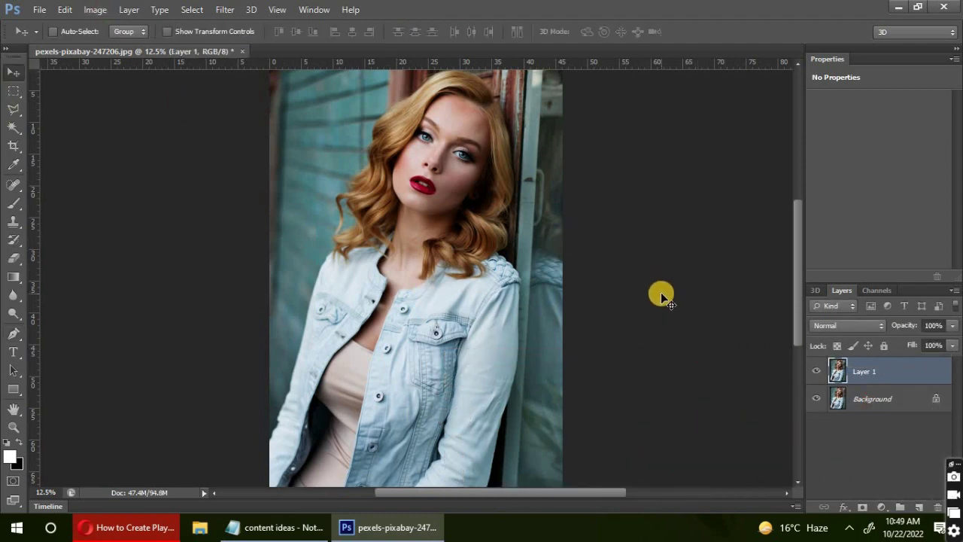
key("ctrl+u")
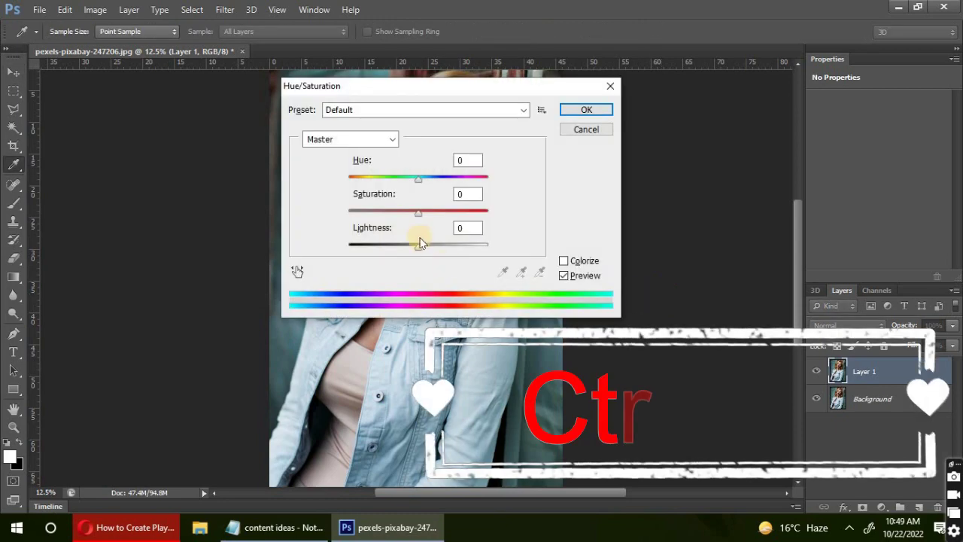
left_click_drag(418, 213, 419, 213)
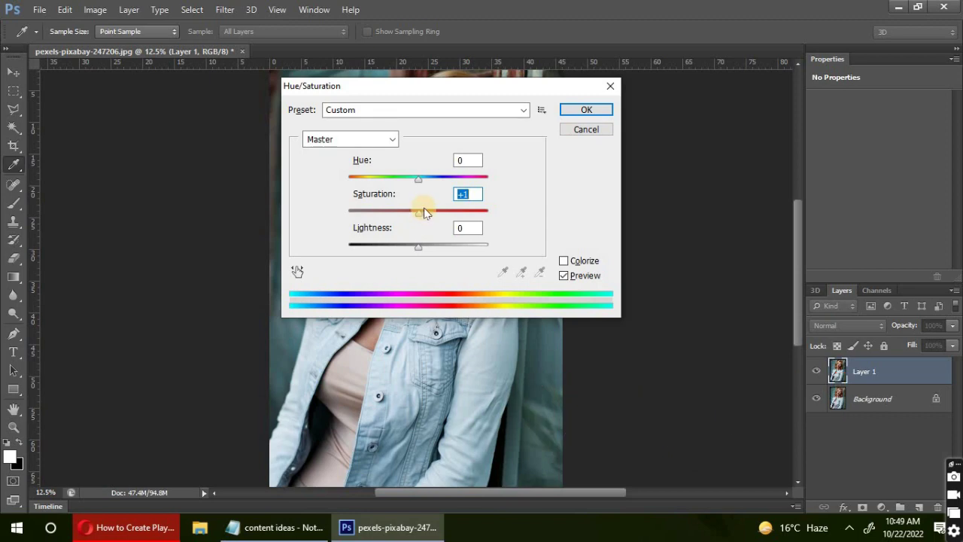
left_click_drag(420, 217, 324, 200)
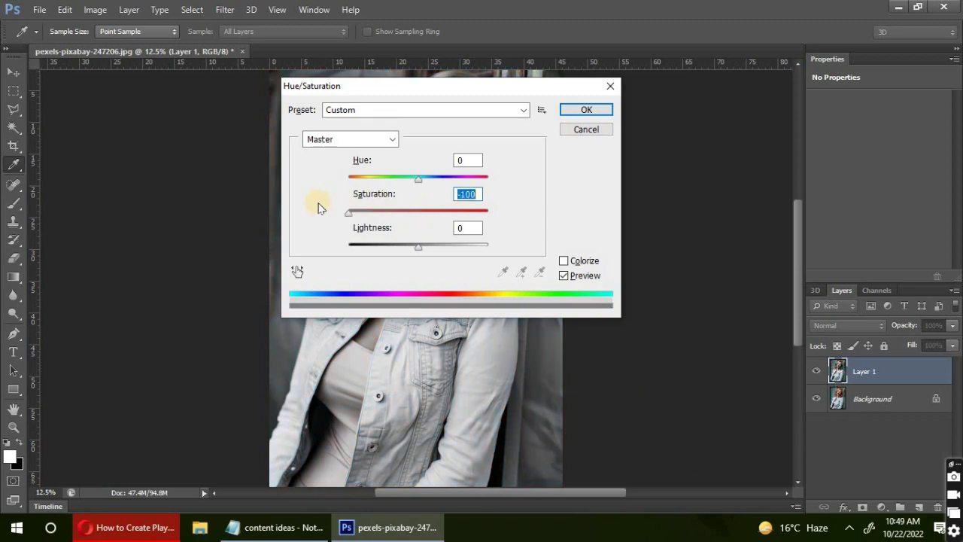
left_click(593, 107)
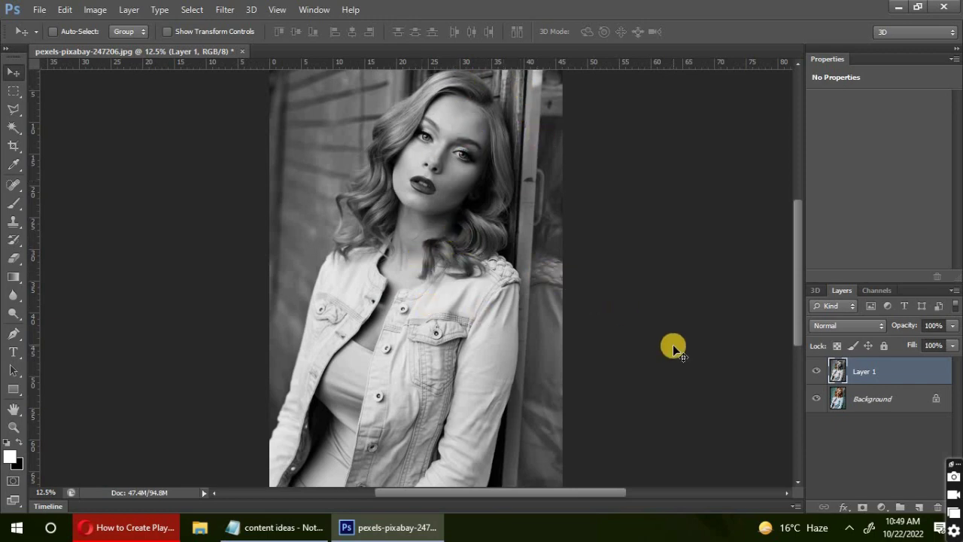
key("ctrl+j")
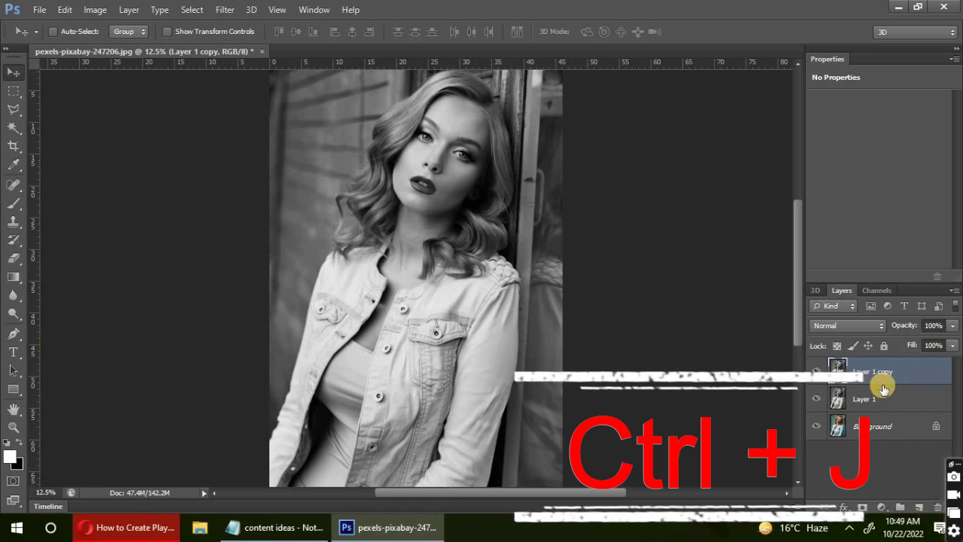
Invert the grey copy, set it to Difference blending, and merge it into Layer 1.
key("ctrl+i")
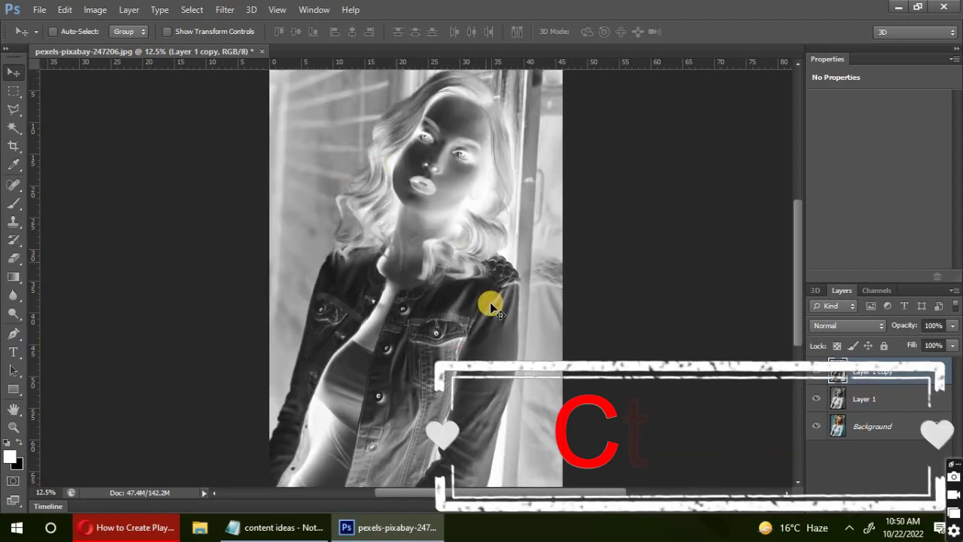
left_click(875, 326)
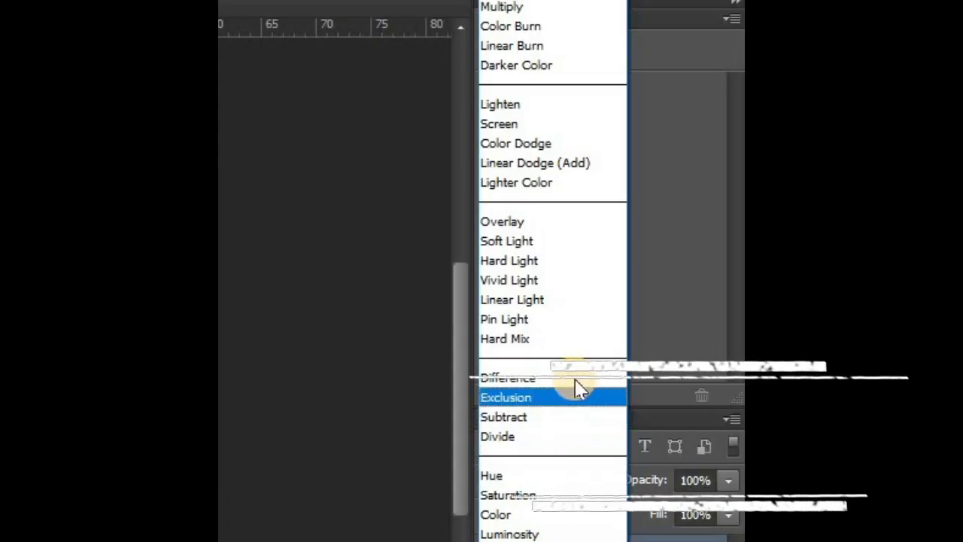
left_click(574, 377)
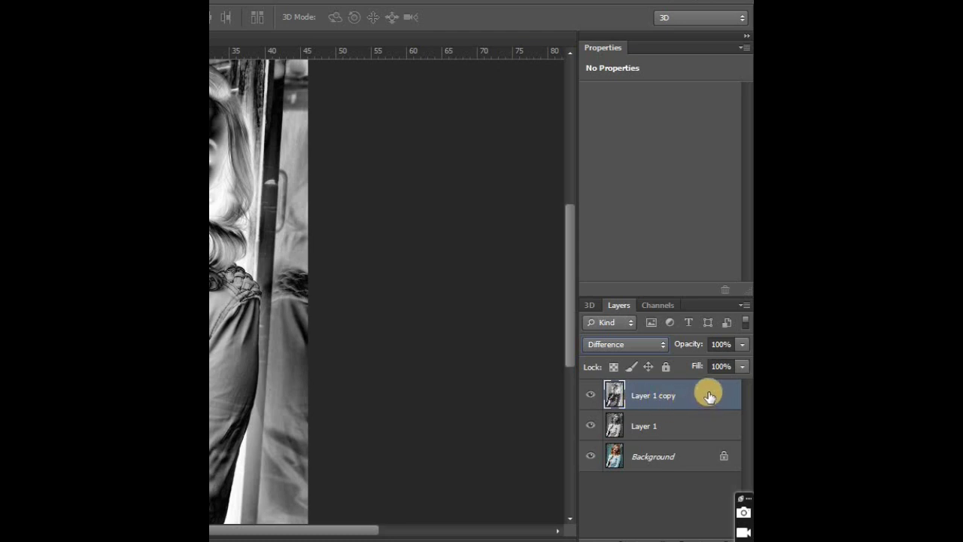
right_click(710, 396)
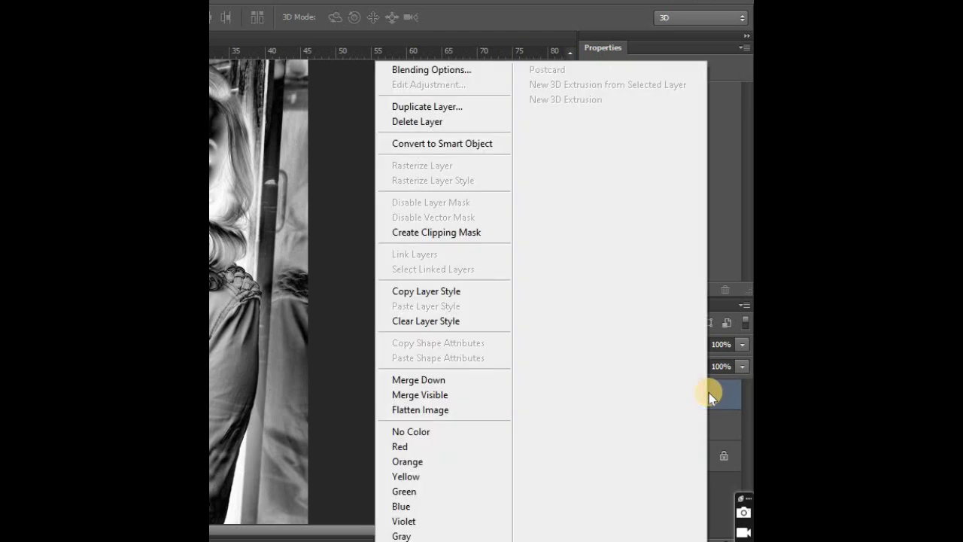
left_click(387, 380)
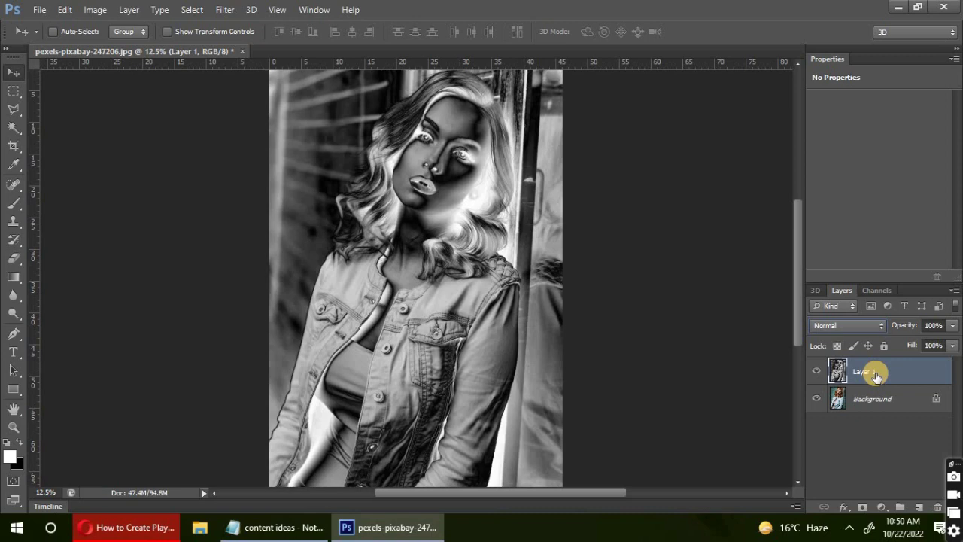
key("ctrl+j")
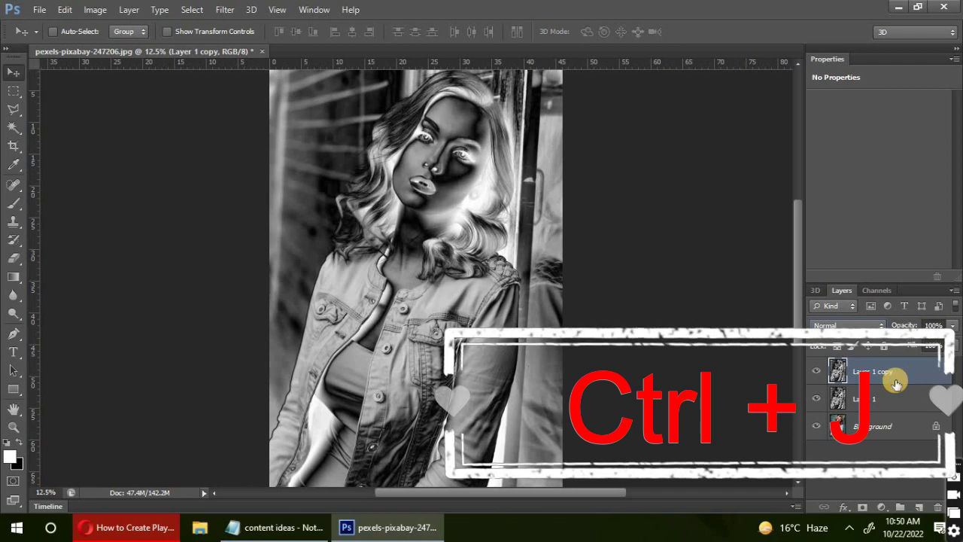
Invert the new Layer 1 copy, blend it as Difference, and merge it down again.
key("ctrl+i")
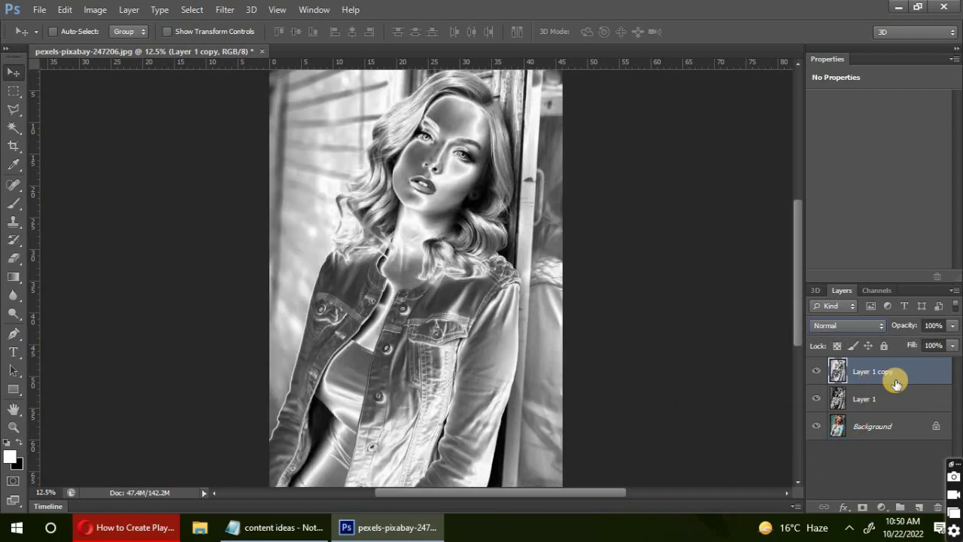
left_click(854, 326)
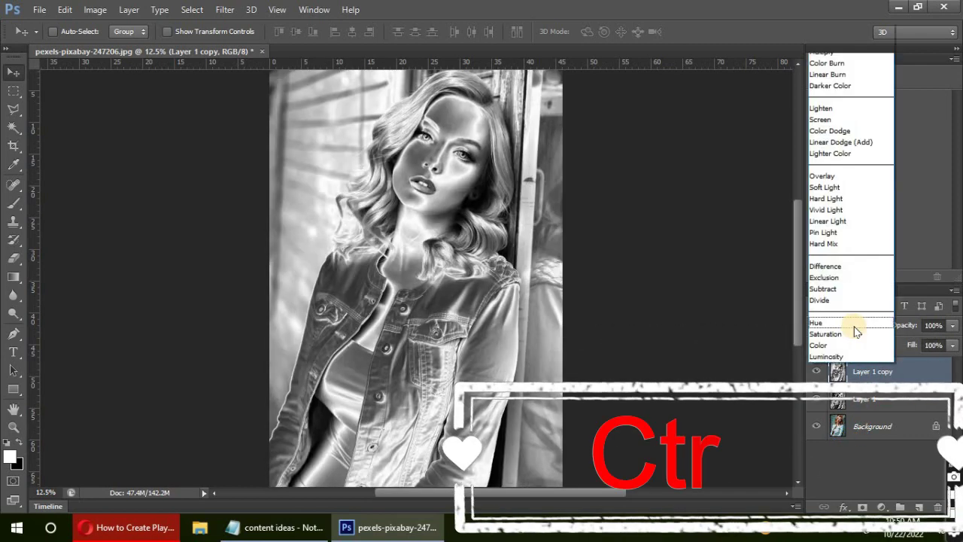
left_click(842, 266)
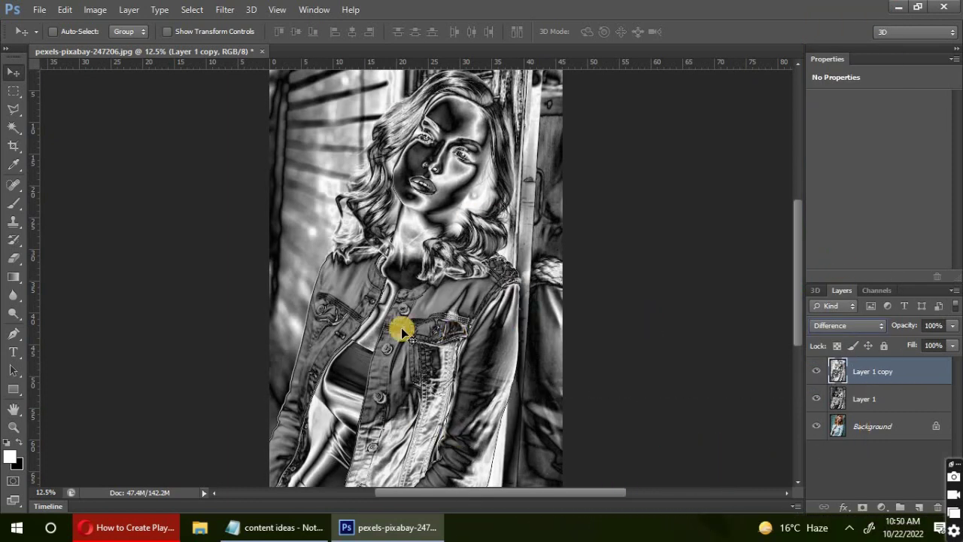
right_click(917, 368)
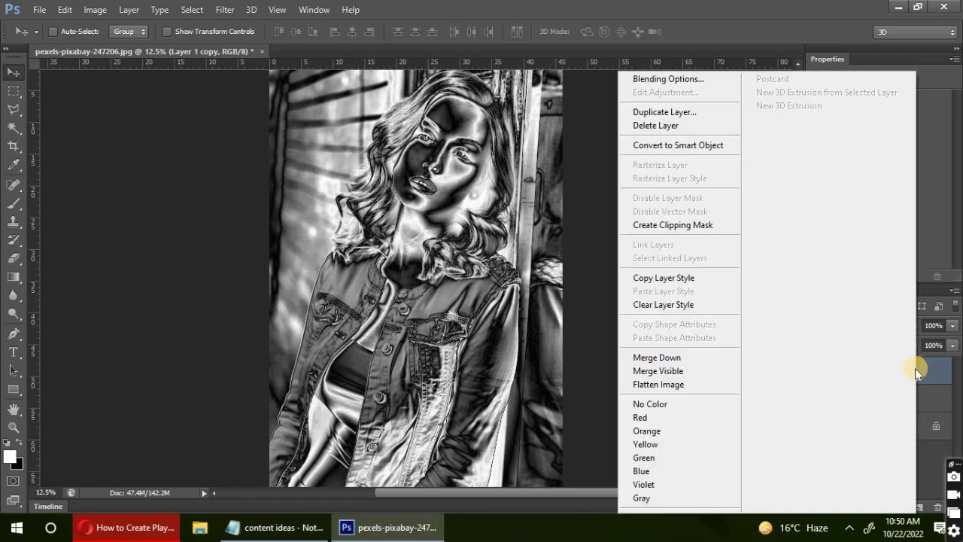
left_click(701, 359)
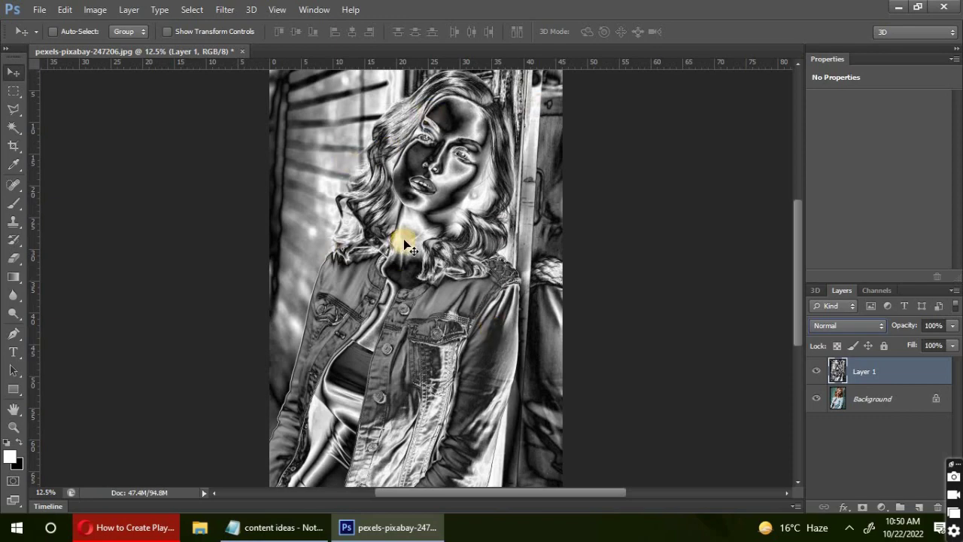
Apply Surface Blur to Layer 1 with Radius 10 pixels and Threshold 32 levels.
left_click(224, 9)
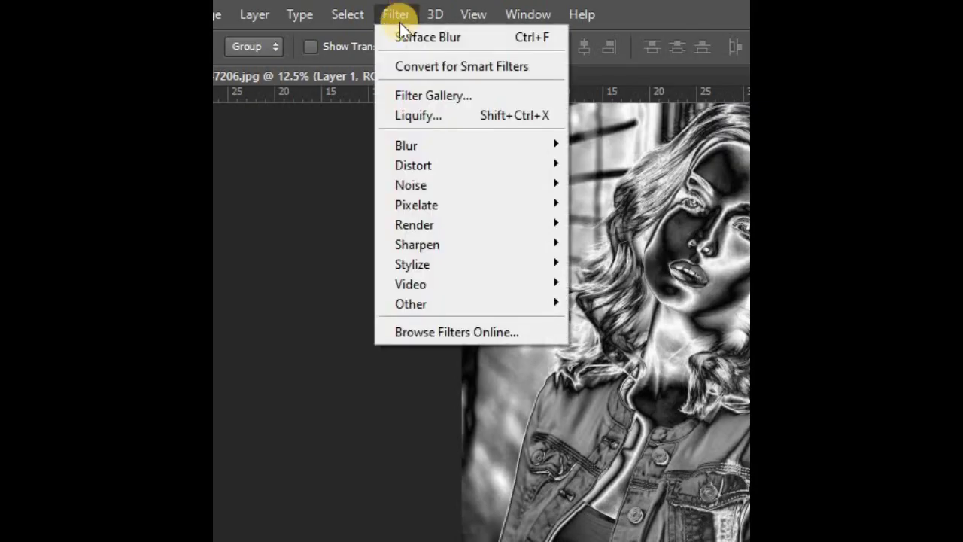
mouse_move(452, 145)
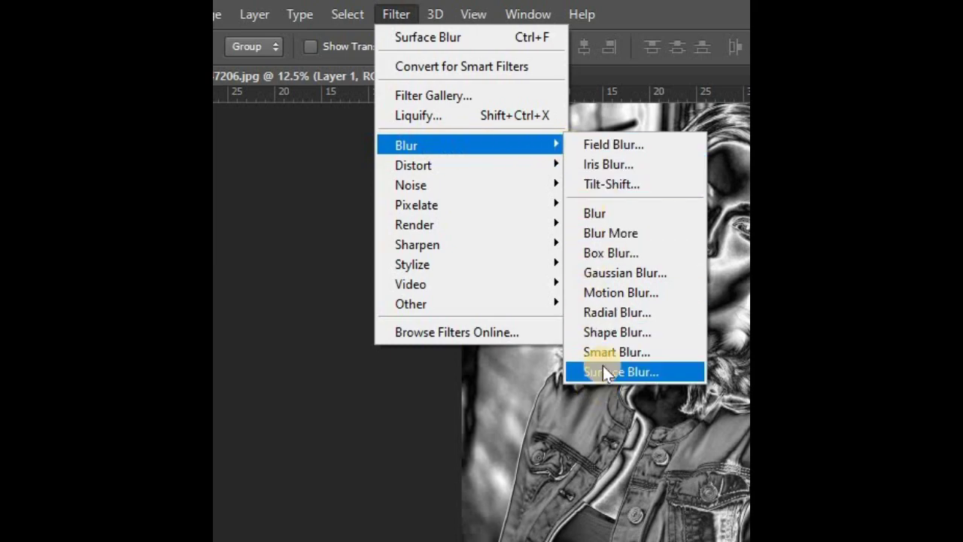
left_click(603, 366)
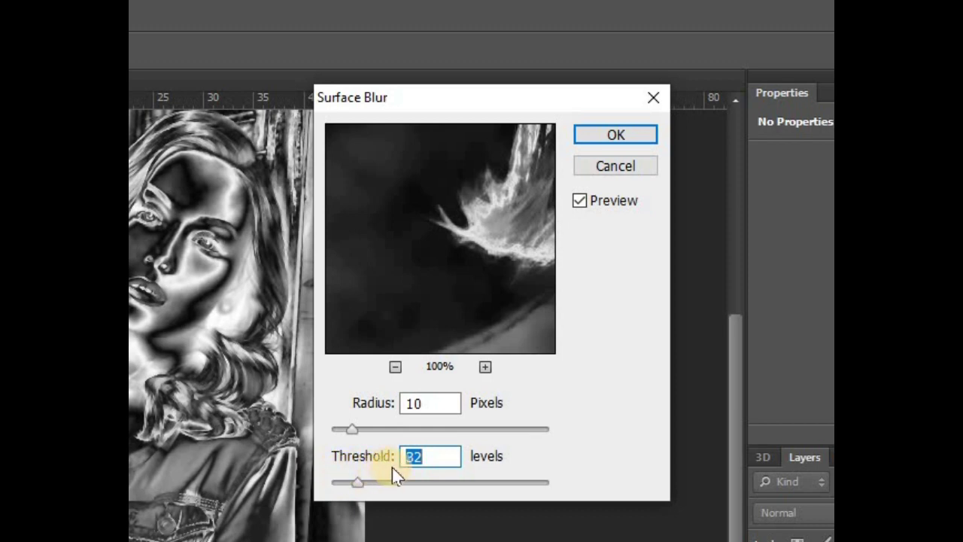
left_click(422, 464)
left_click(613, 137)
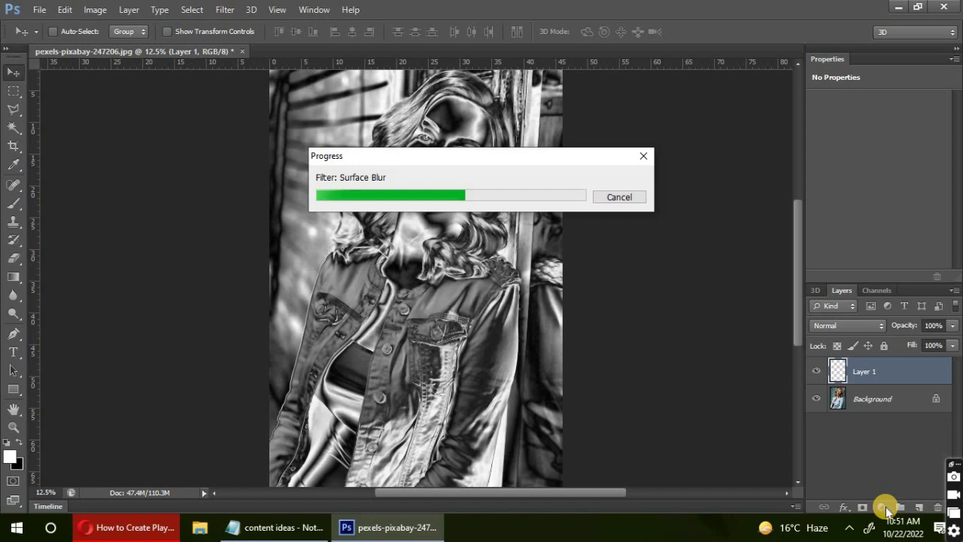
left_click(856, 205)
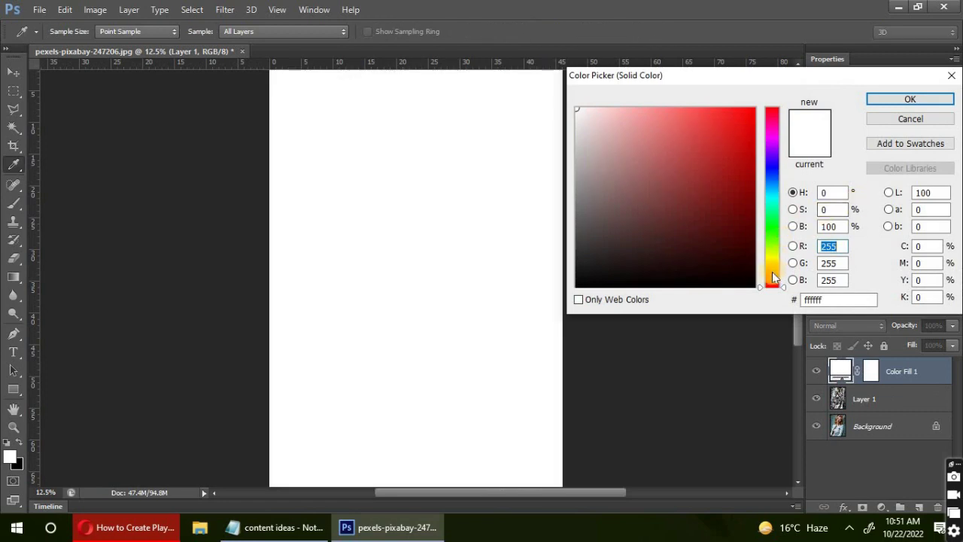
Pick a bright saturated yellow for the Color Fill 1 layer.
left_click(774, 272)
left_click(773, 261)
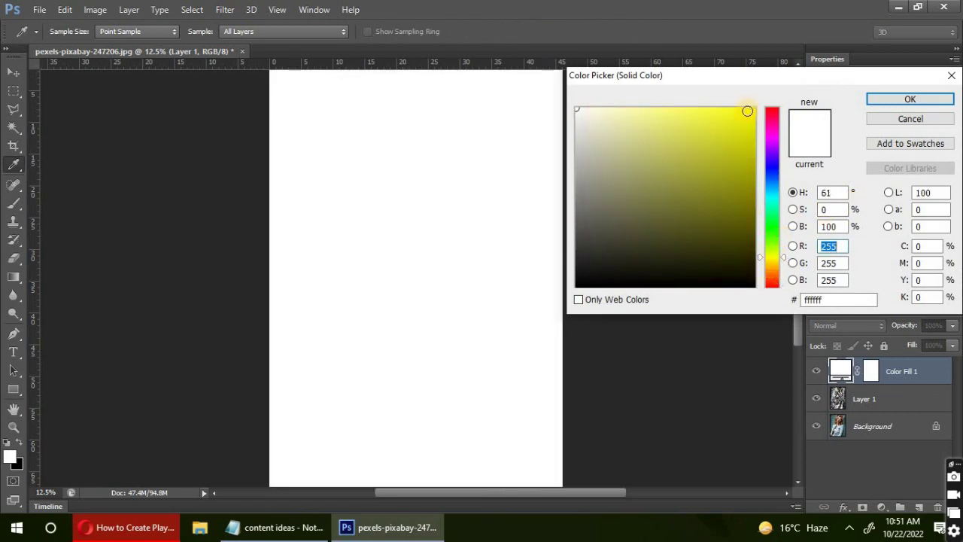
left_click(747, 111)
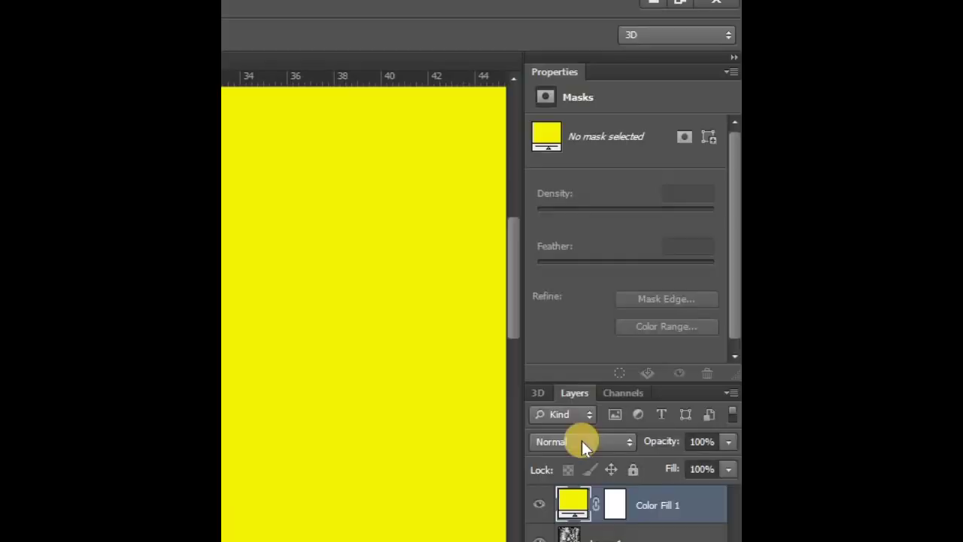
Set the yellow fill to Color blending and clip it to Layer 1.
left_click(847, 324)
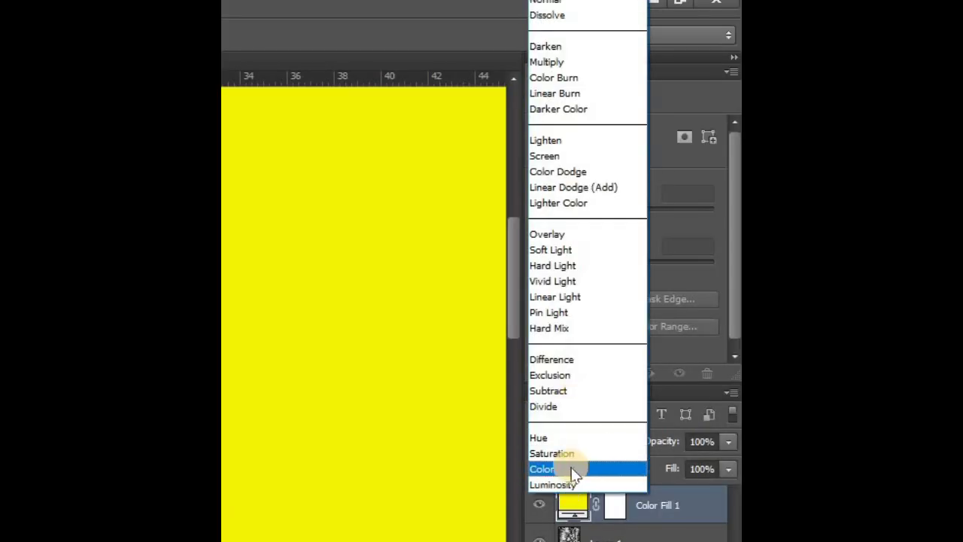
left_click(571, 469)
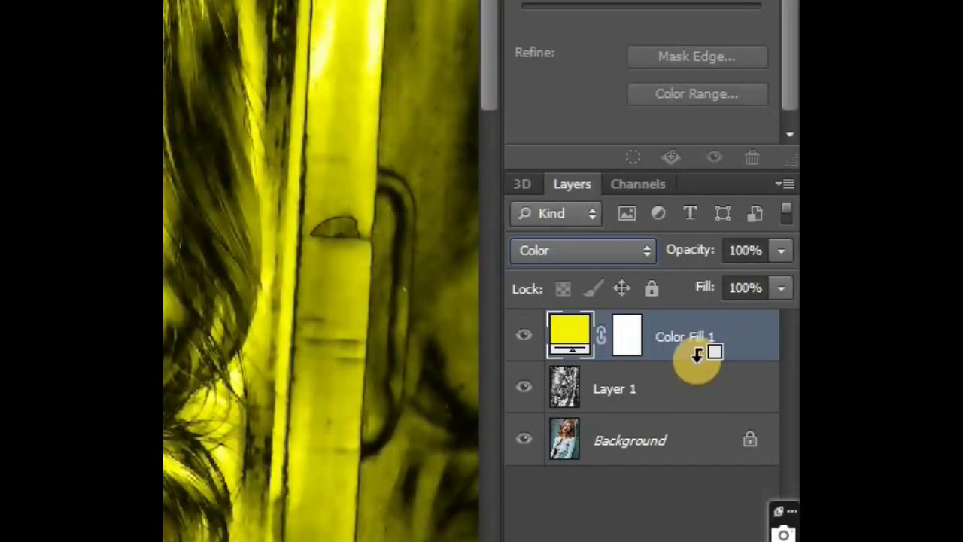
left_click(698, 355, "alt")
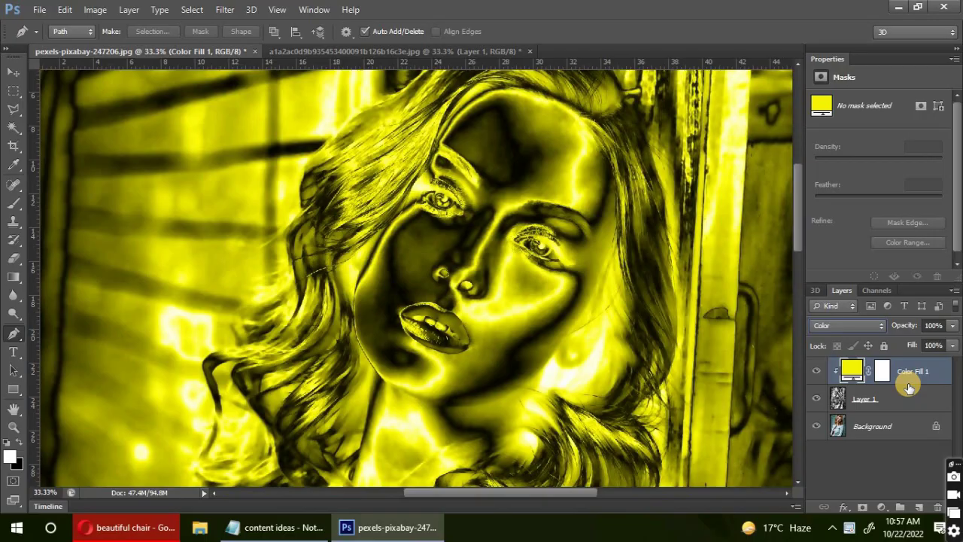
left_click(896, 407)
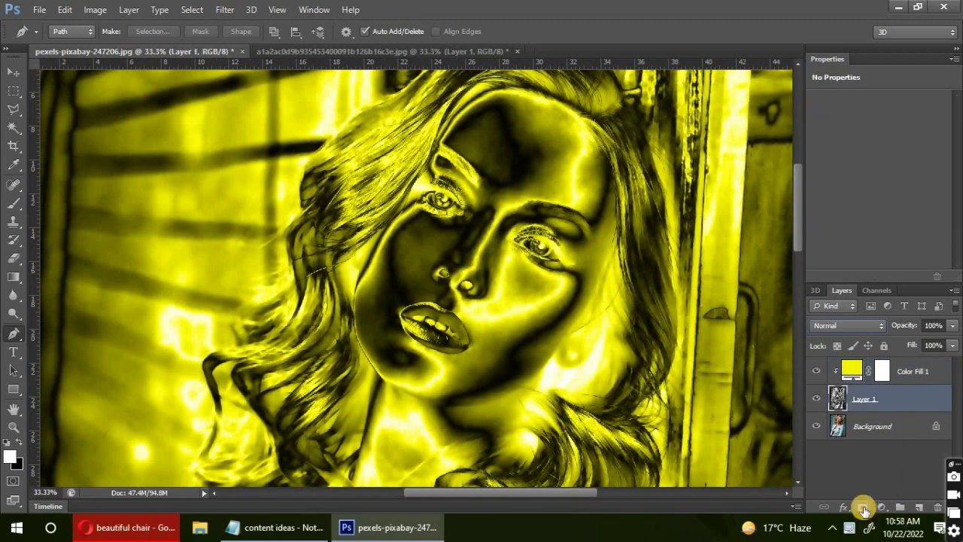
Add a layer mask to Layer 1 and invert it to black, hiding the effect.
left_click(864, 509)
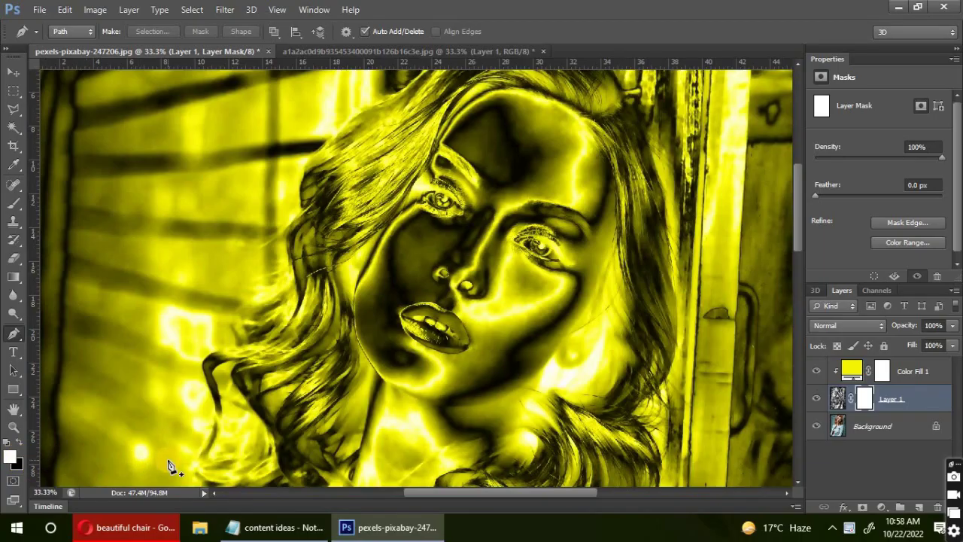
key("ctrl+i")
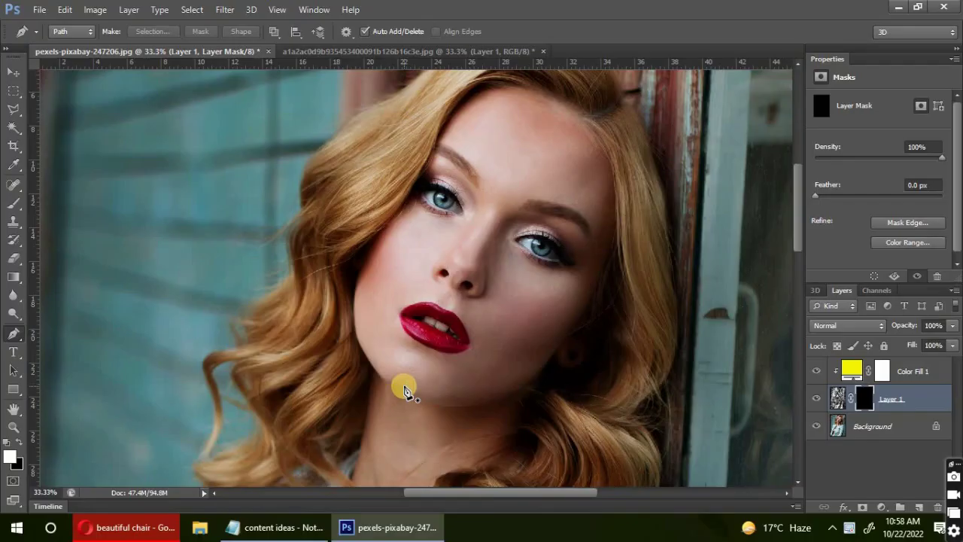
left_click(393, 385)
Trace a pen path from the chin up the left jaw, cheek and hairline to the forehead.
left_click_drag(388, 385, 356, 333)
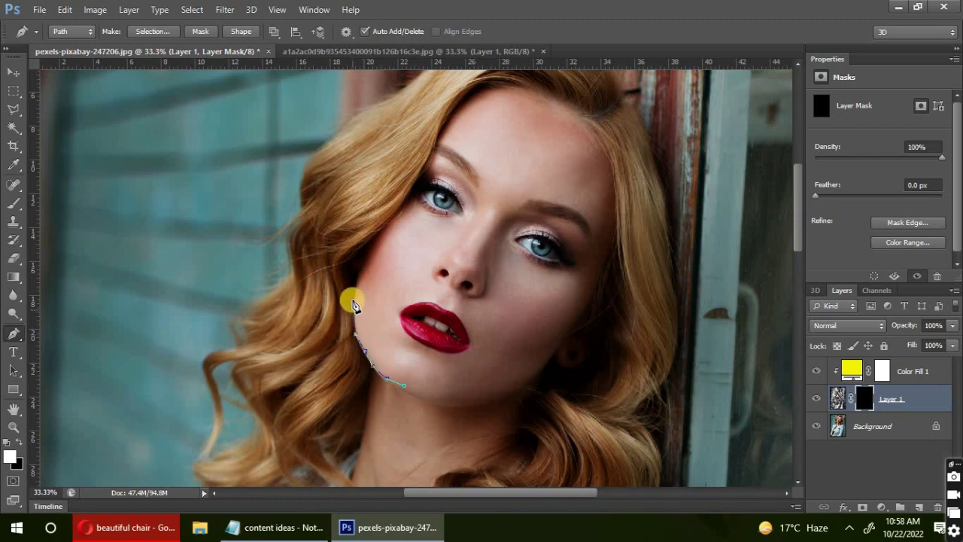
left_click(355, 299)
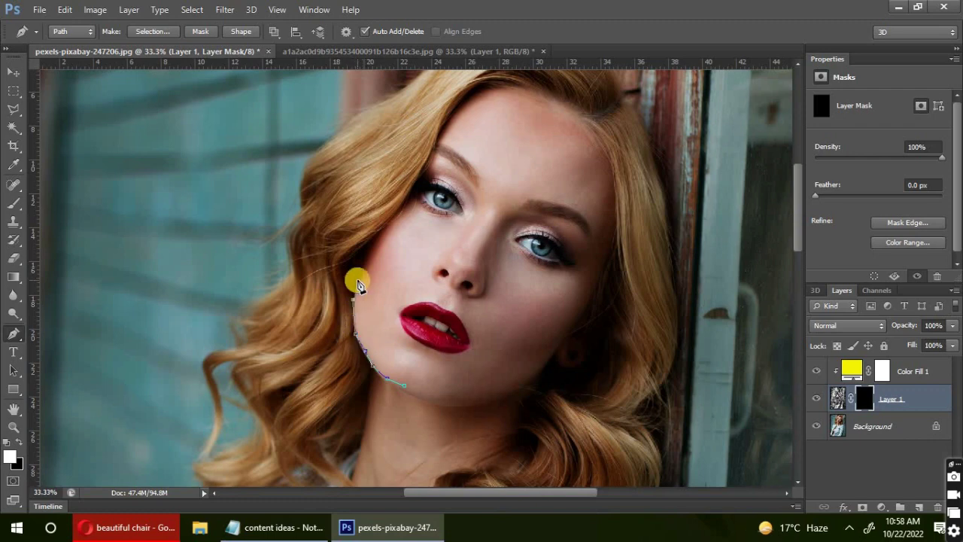
left_click(354, 281)
left_click(375, 238)
left_click(392, 221)
left_click(410, 193)
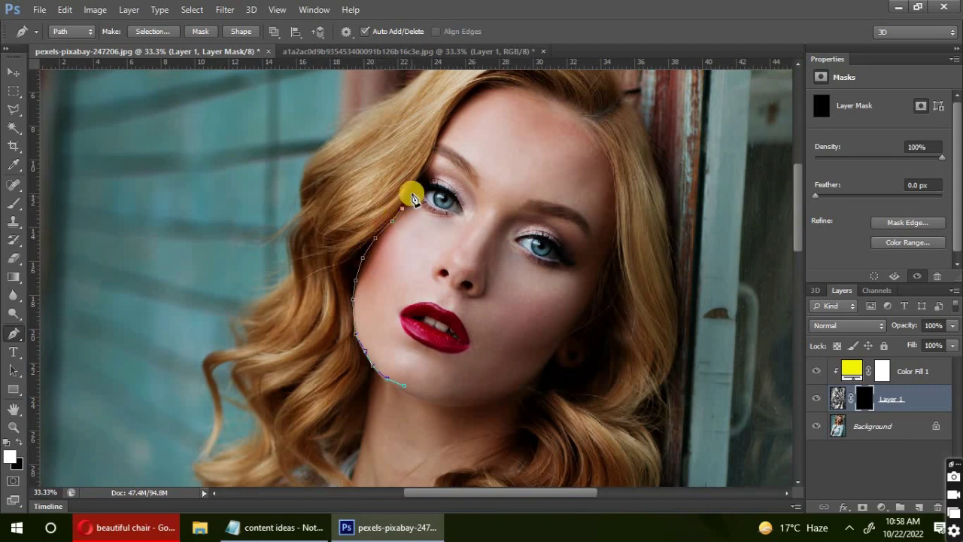
left_click(421, 174)
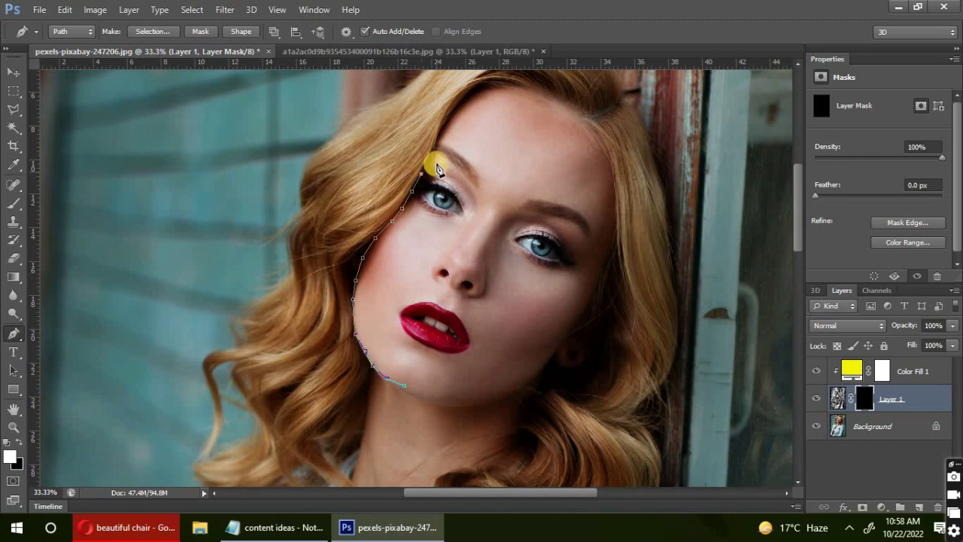
left_click(431, 152)
left_click(445, 126)
left_click(452, 110)
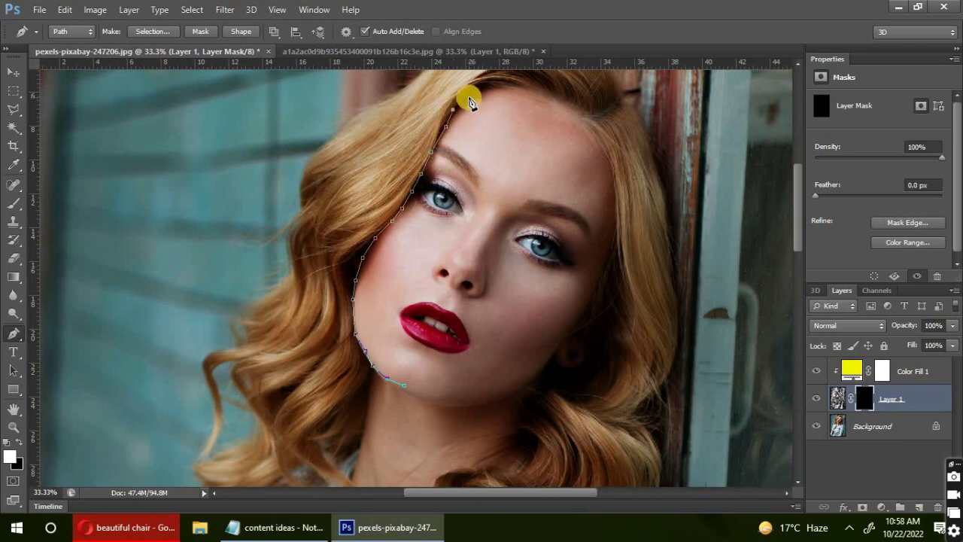
left_click(468, 97)
left_click(485, 89)
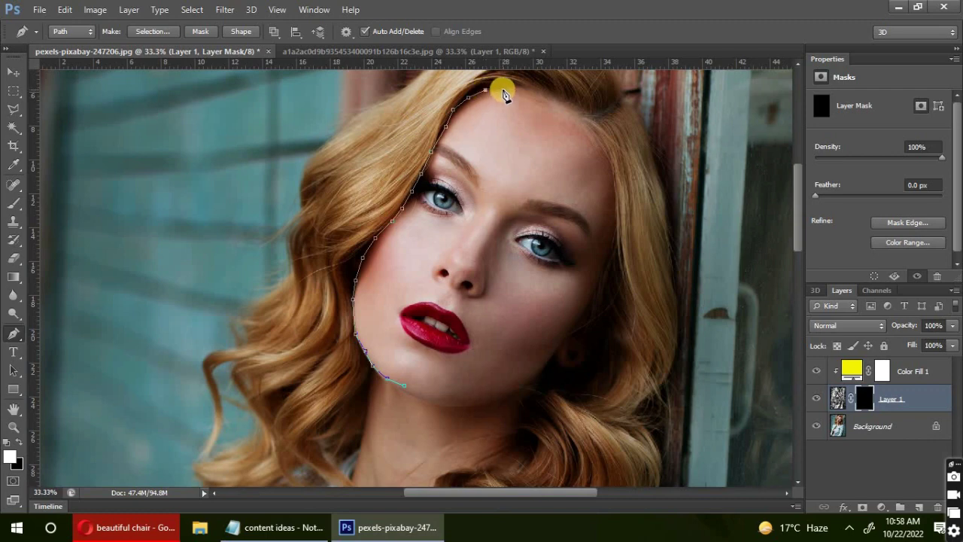
left_click(507, 85)
left_click(530, 87)
left_click(550, 96)
left_click(561, 104)
Bring the path down the forehead centre, nose and lips, closing it at the chin.
left_click_drag(564, 118, 550, 144)
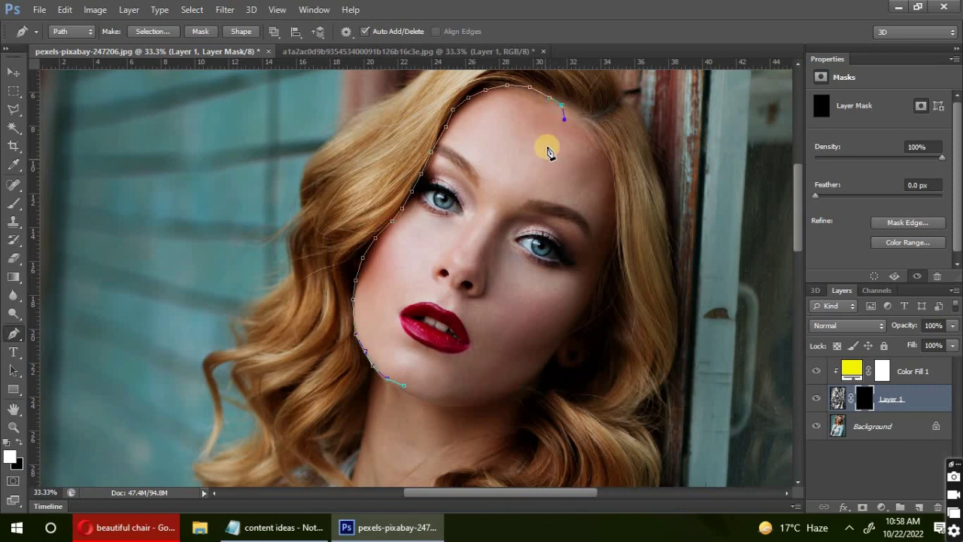
left_click(538, 149)
left_click(518, 152)
left_click(512, 165)
left_click(512, 190)
left_click(500, 217)
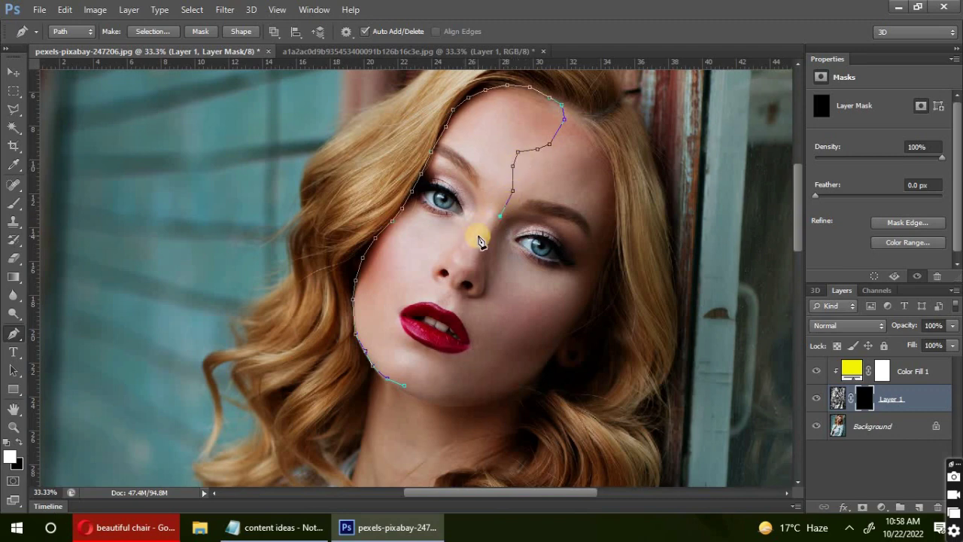
left_click(477, 236)
left_click(468, 252)
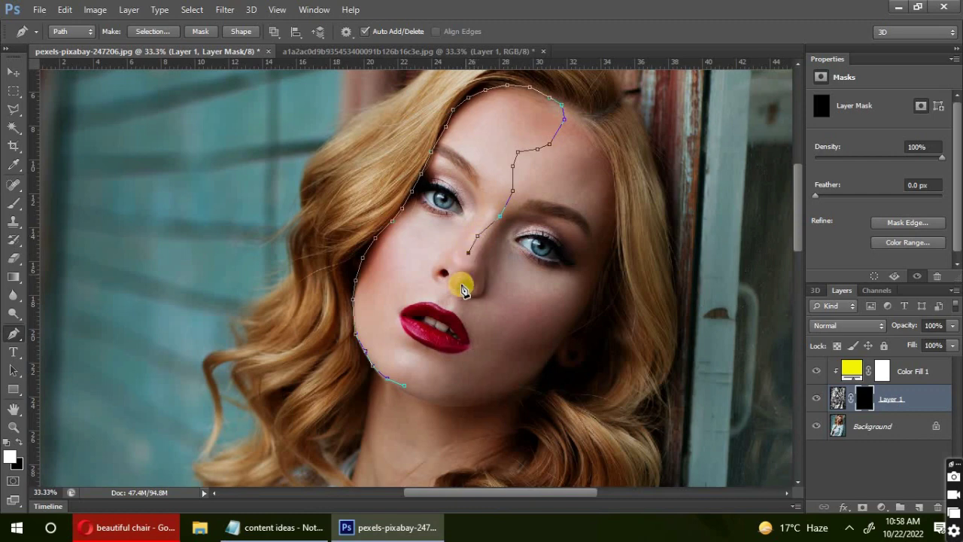
left_click(460, 279)
left_click(445, 306)
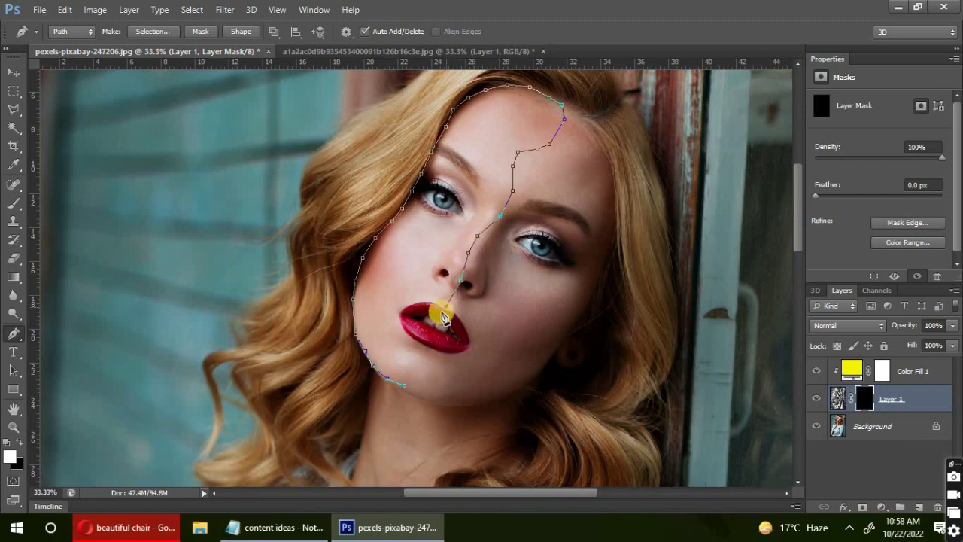
left_click(432, 337)
left_click(418, 353)
left_click(410, 371)
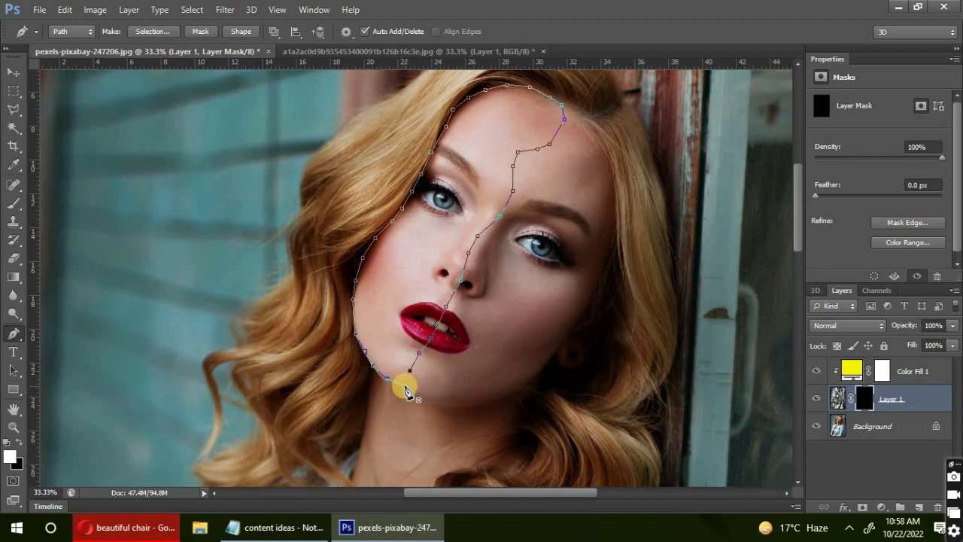
left_click(405, 390)
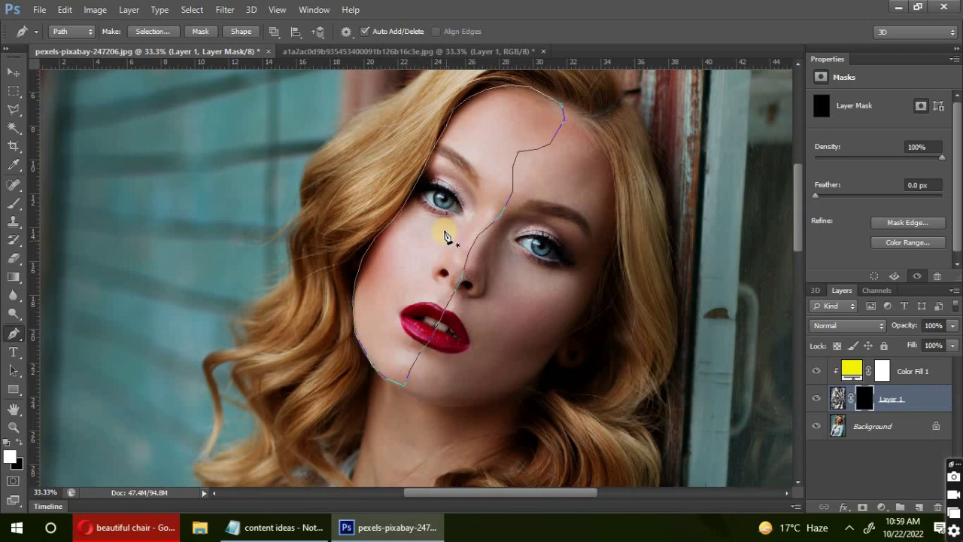
right_click(446, 236)
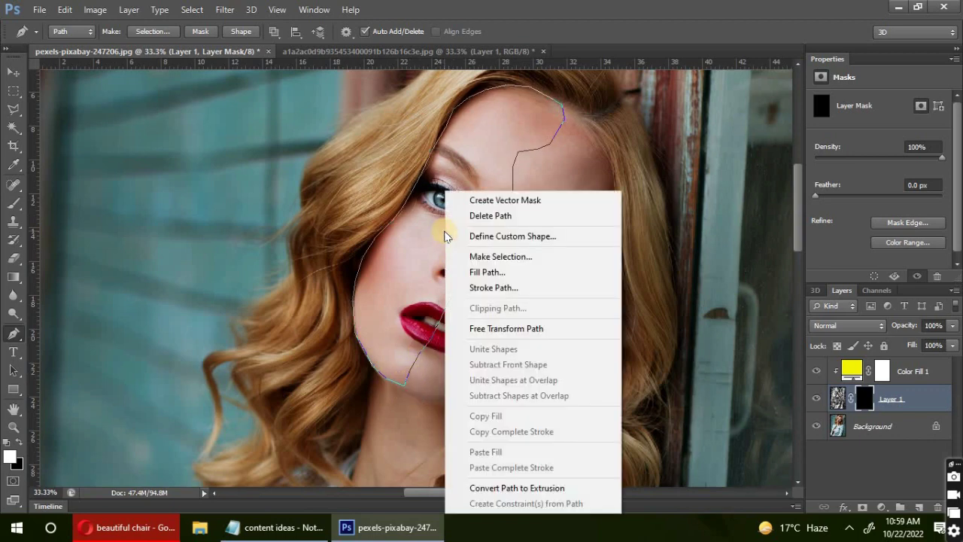
Turn the path into a 2 px feathered selection and paint the mask white inside it.
left_click(482, 257)
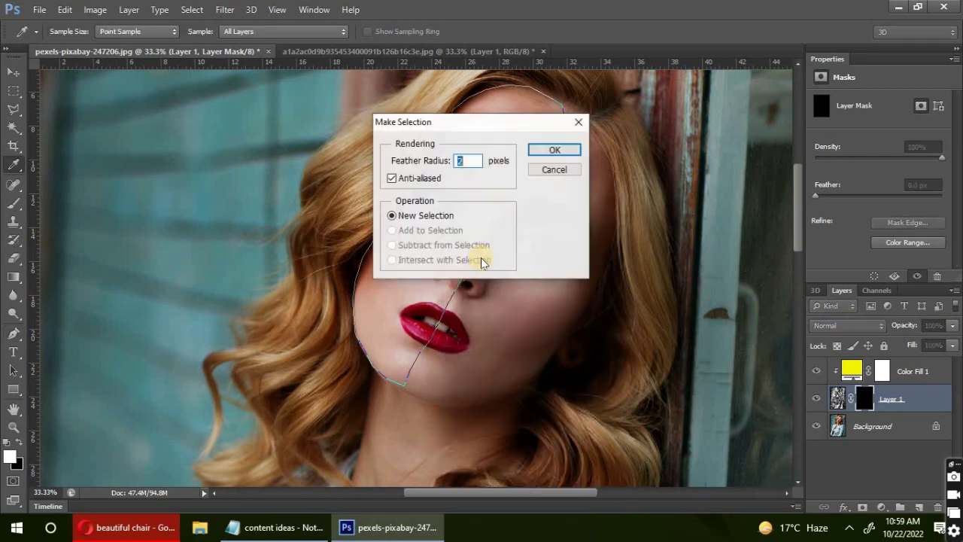
left_click(550, 153)
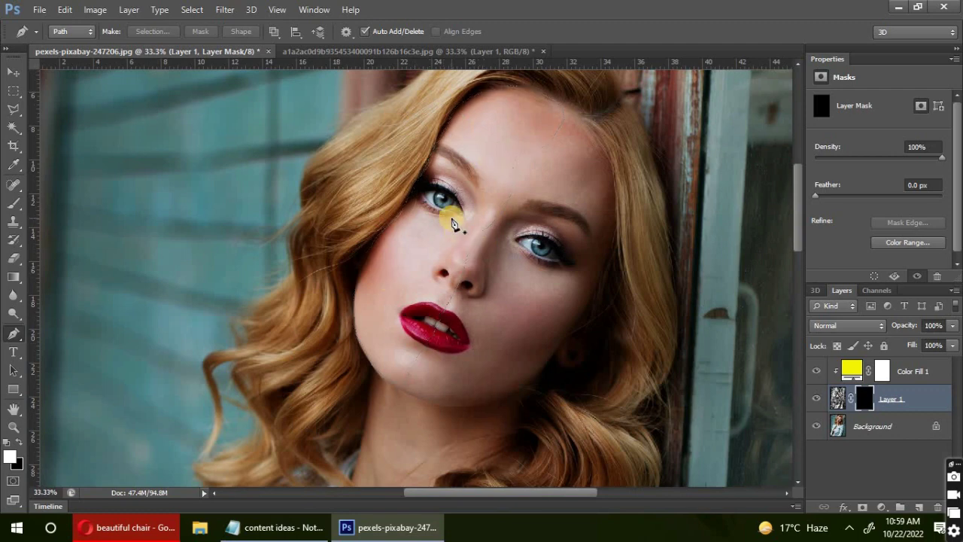
left_click(13, 203)
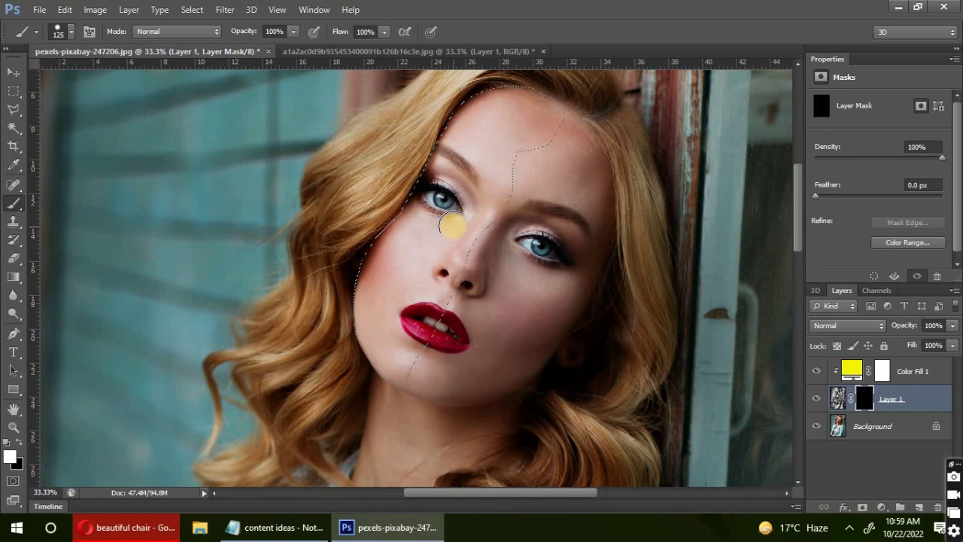
mouse_move(452, 226)
left_mouse_down()
mouse_move(375, 320)
mouse_move(369, 273)
mouse_move(355, 419)
mouse_move(434, 310)
left_mouse_up()
mouse_move(496, 110)
left_mouse_down()
mouse_move(516, 128)
mouse_move(497, 211)
left_mouse_up()
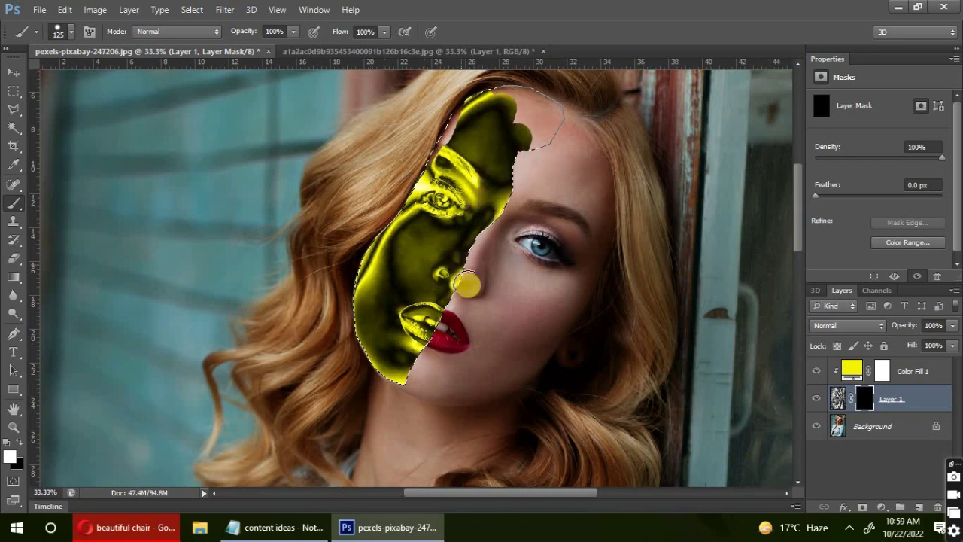
left_click_drag(516, 134, 557, 109)
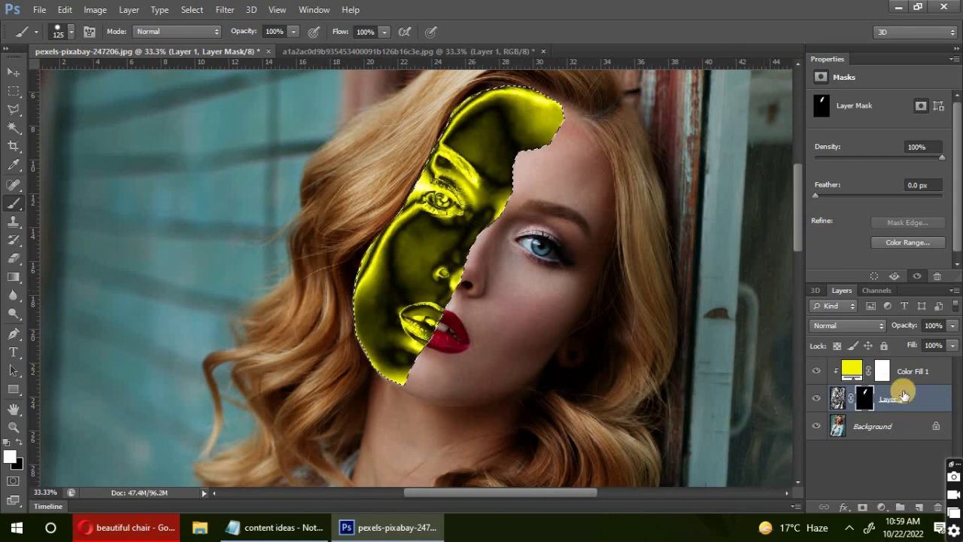
Change the Color Fill 1 layer from bright yellow to gold #f8c11b, then deselect.
left_click(854, 374)
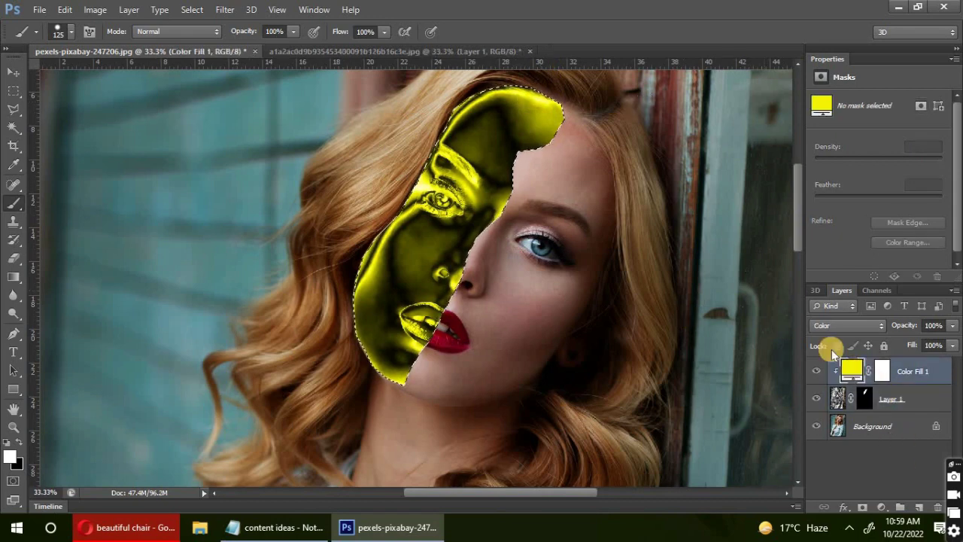
double_click(855, 370)
left_click_drag(772, 219, 770, 270)
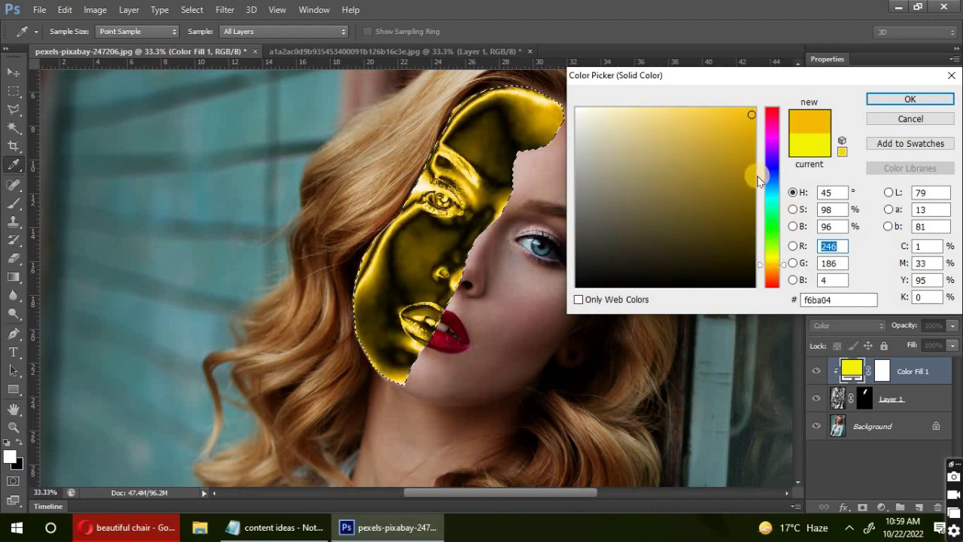
left_click(747, 137)
left_click_drag(747, 137, 735, 112)
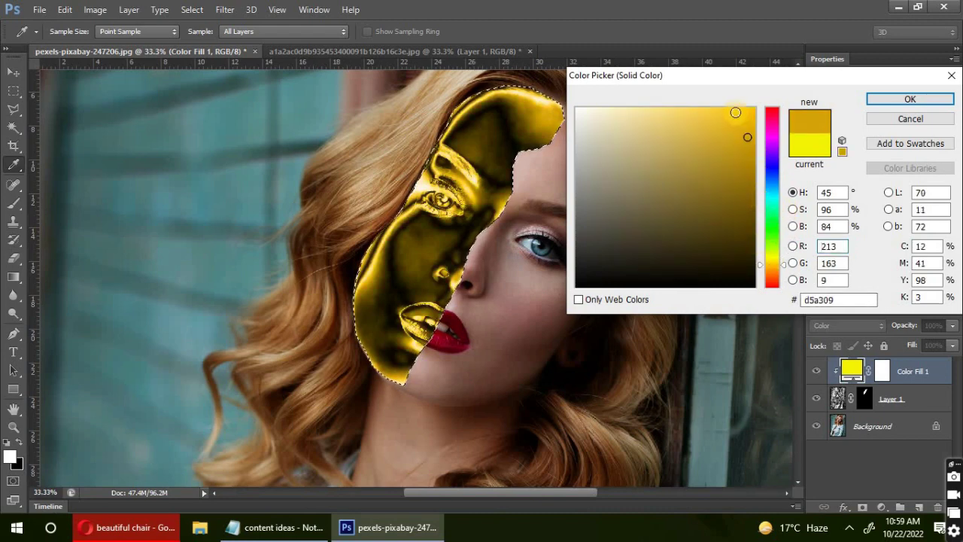
left_click(915, 102)
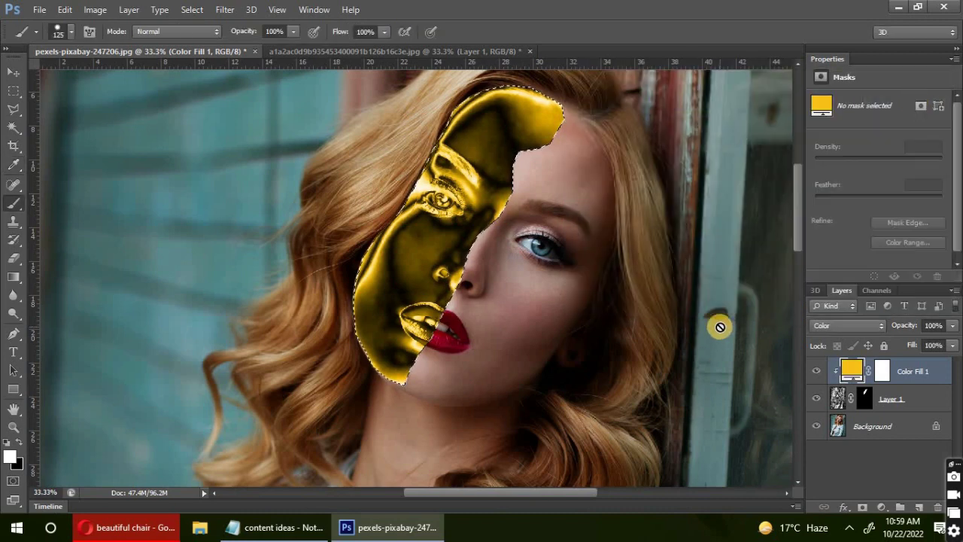
key("ctrl+d")
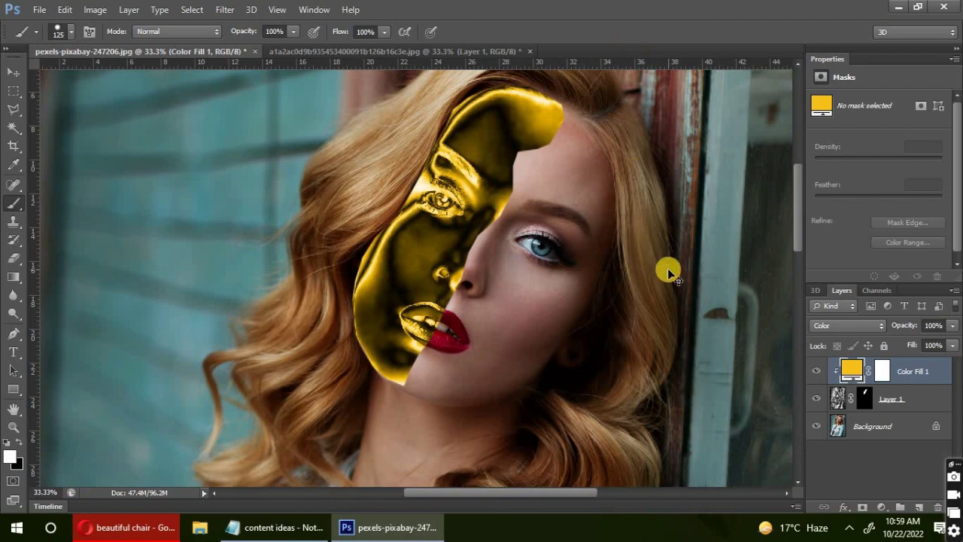
Zoom out and pan to view the entire portrait with its gold left half-face.
key("ctrl+minus")
key("ctrl+minus")
key("ctrl+minus")
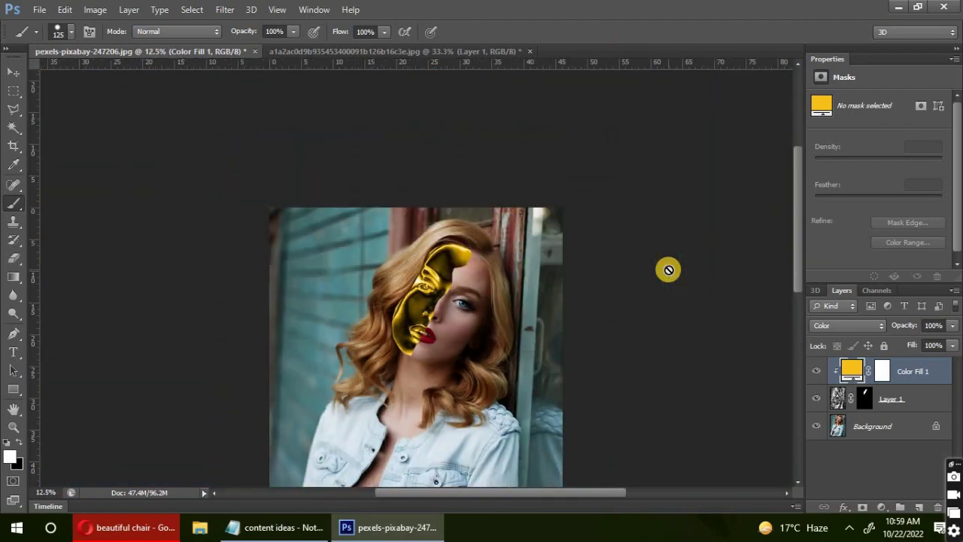
left_click_drag(797, 215, 808, 260)
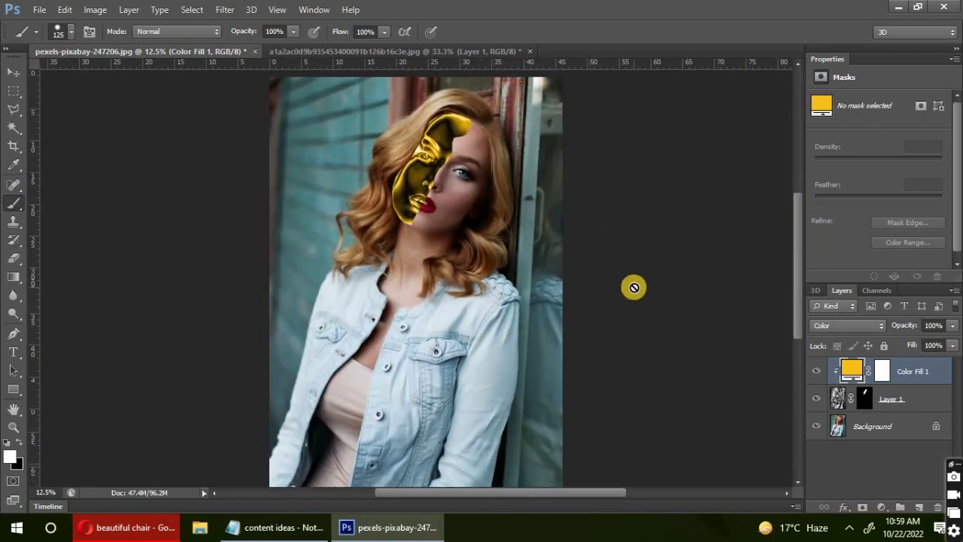